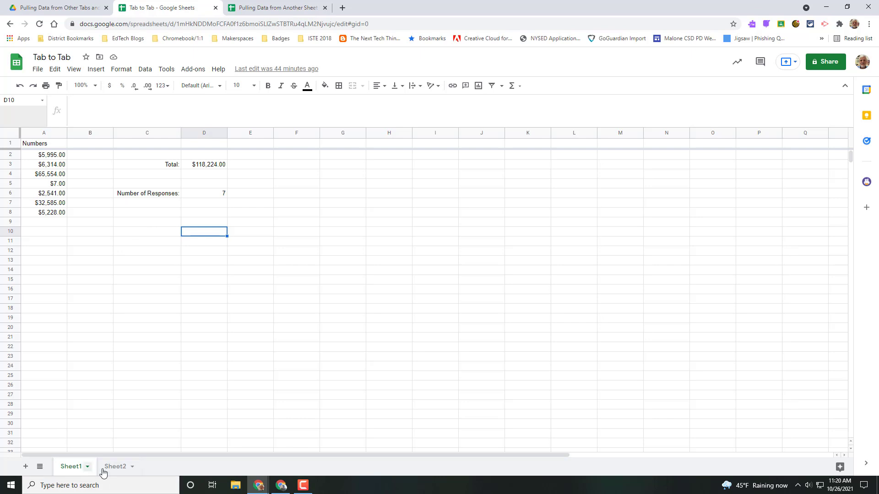
Examine the total formula in D3 and the response-count formula in D6 on Sheet1
left_click(110, 468)
left_click(73, 467)
left_click(204, 166)
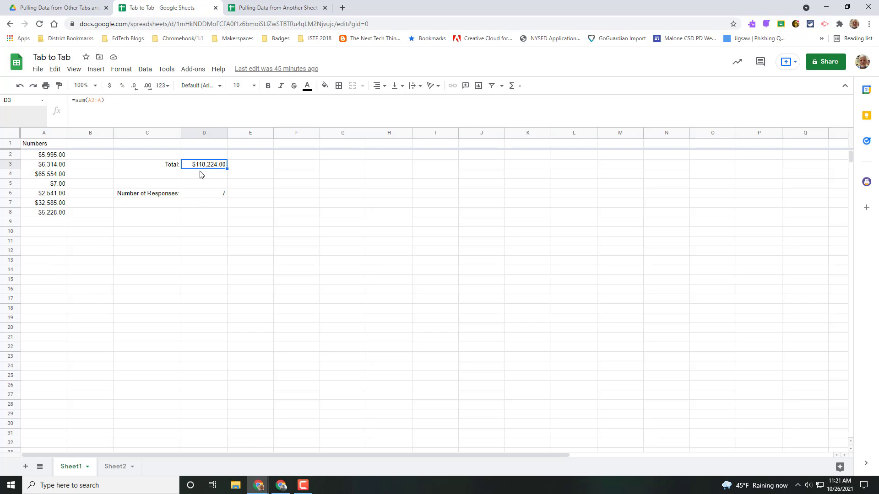
left_click(100, 99)
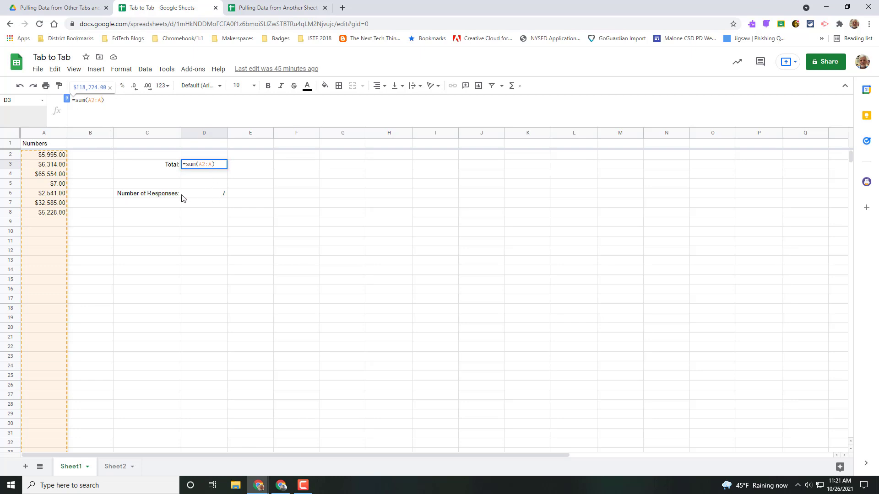
left_click(220, 197)
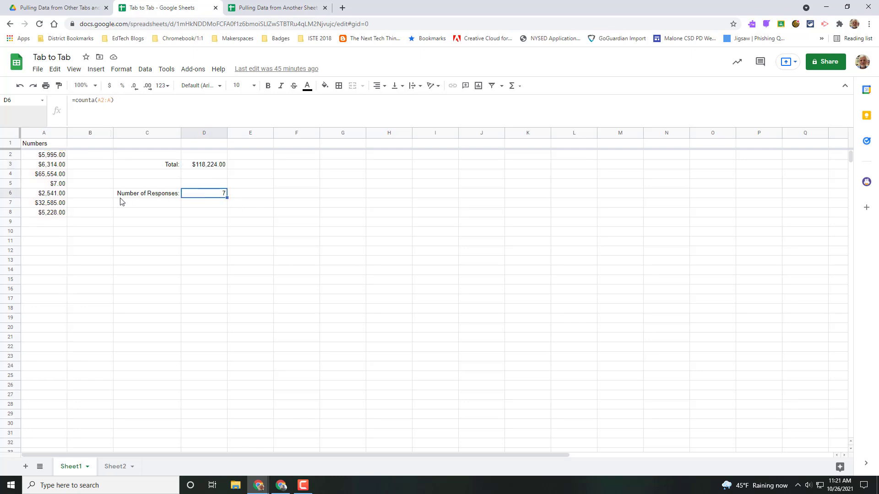
left_click(106, 101)
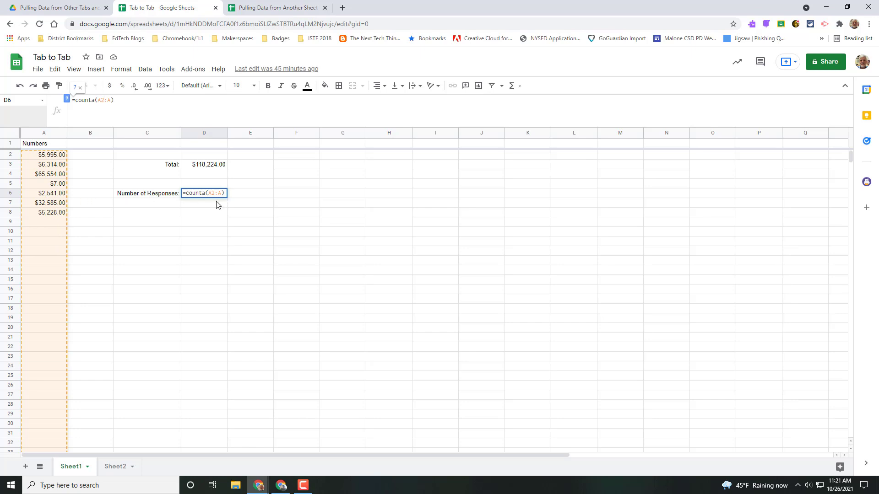
key("Return")
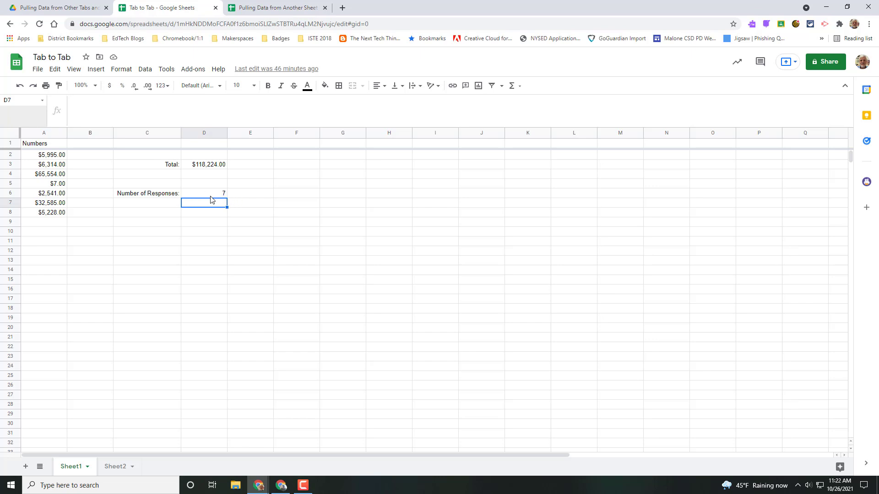
left_click(212, 165)
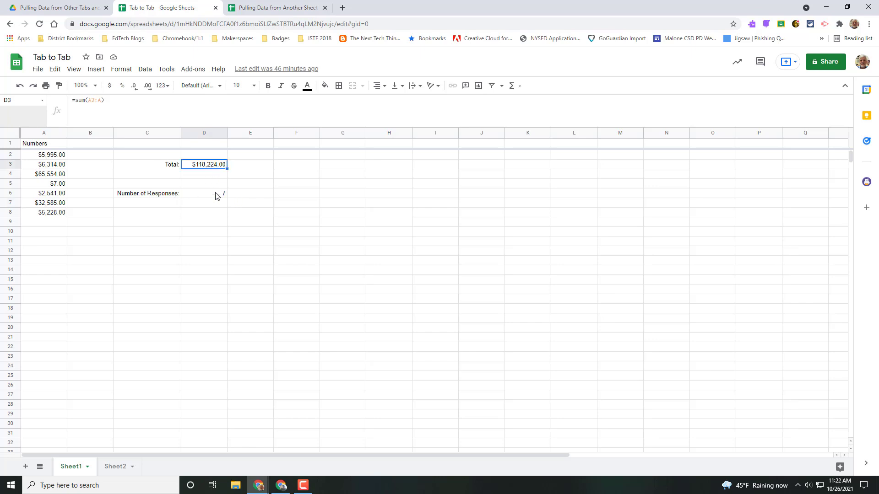
left_click(214, 196)
left_click(212, 166)
left_click(219, 197)
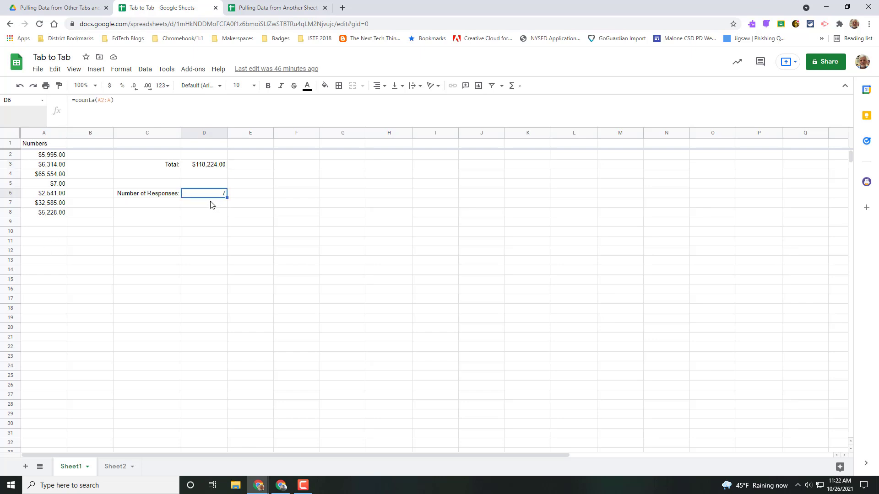
Compare the total and number of responses on Sheet1 with the figures shown on Sheet2
left_click(111, 472)
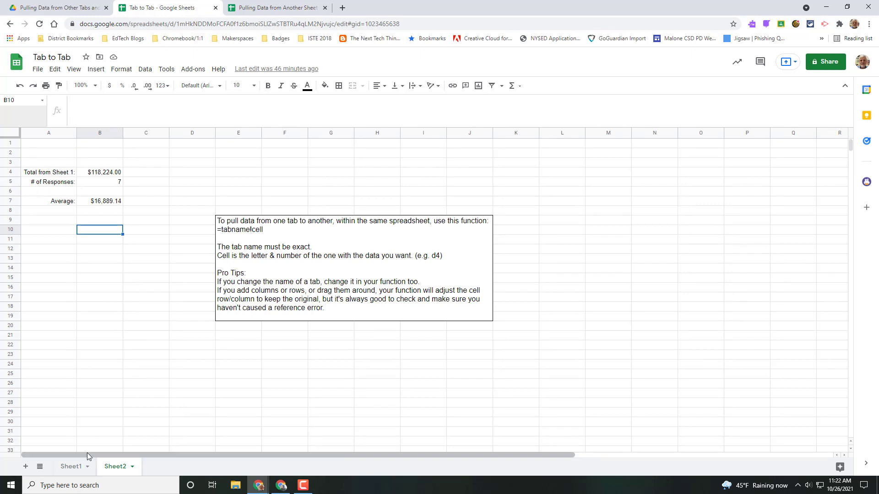
left_click(71, 467)
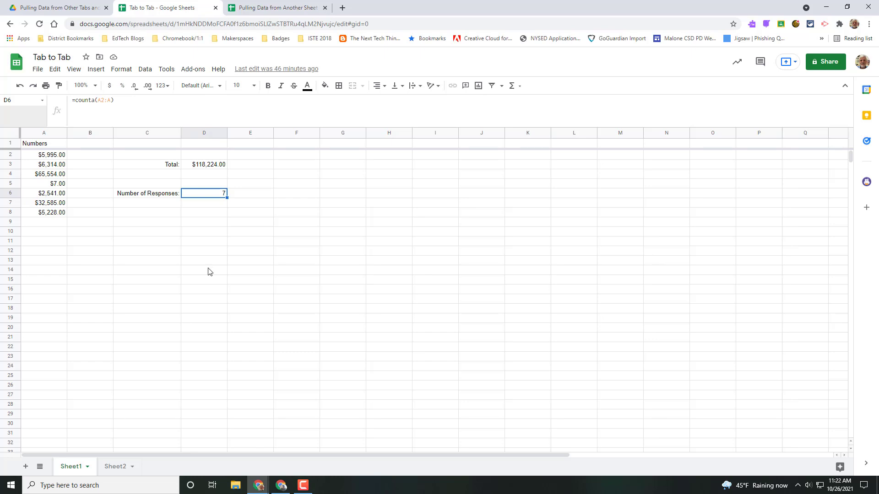
left_click(116, 467)
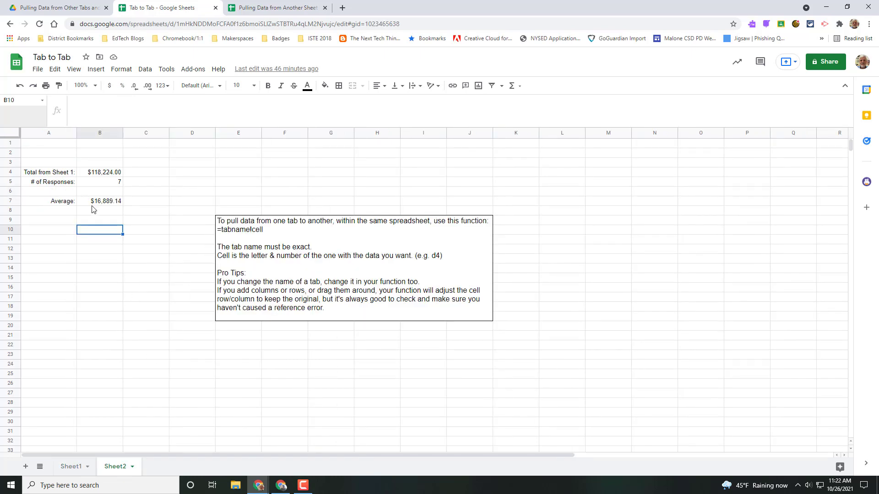
Try the total reference in B4 of Sheet2 with a space in the sheet name, as =Sheet 1!D3
left_click(101, 174)
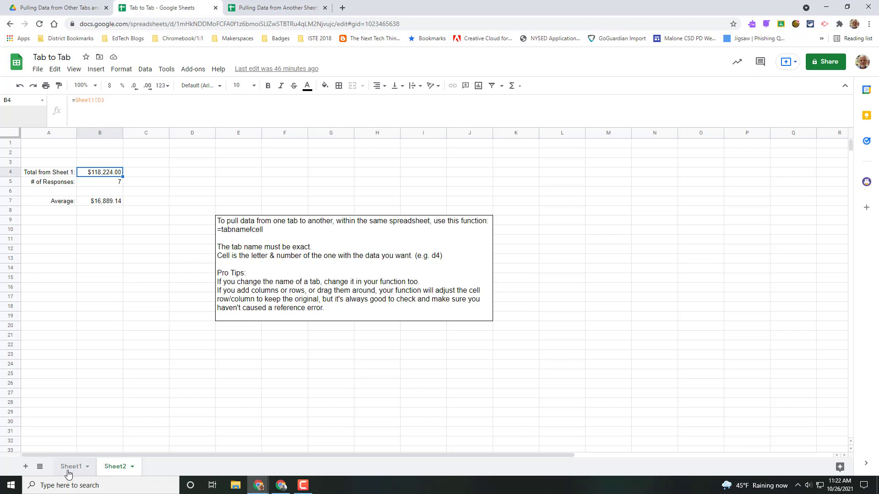
left_click(91, 100)
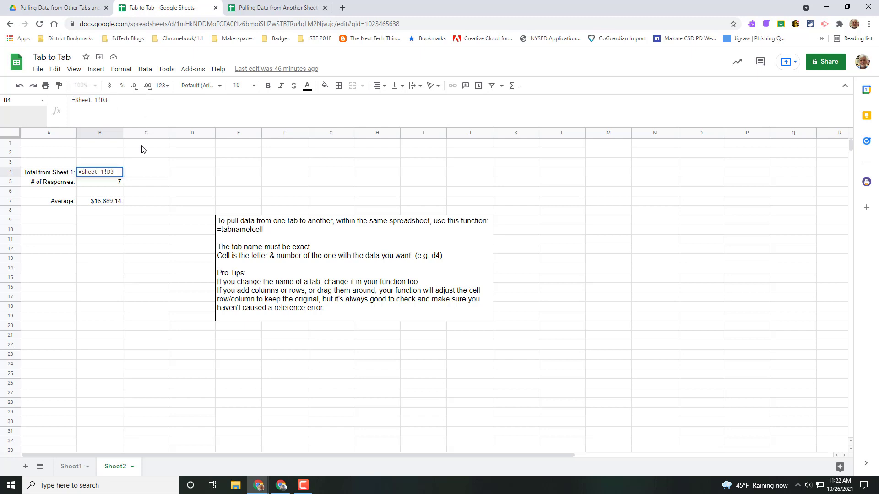
left_click(141, 174)
mouse_move(108, 173)
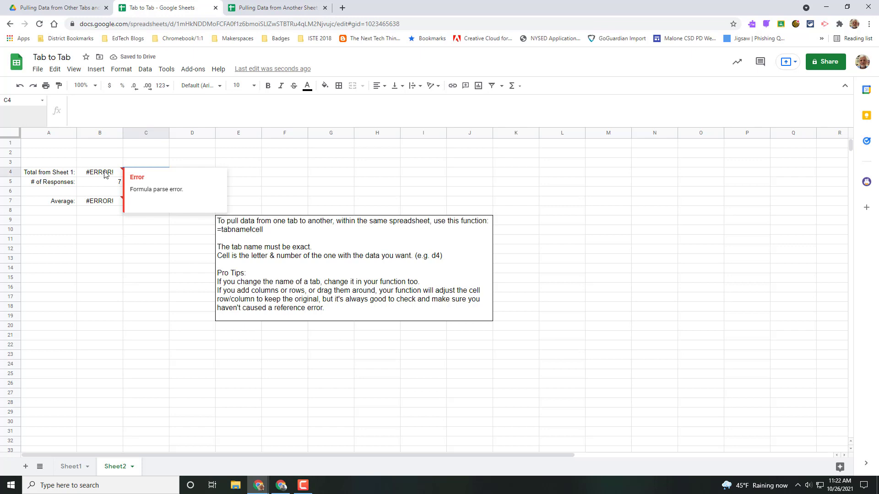
Remove the space from the sheet name in B4 so that the formula reads =Sheet1!D3
left_click(107, 174)
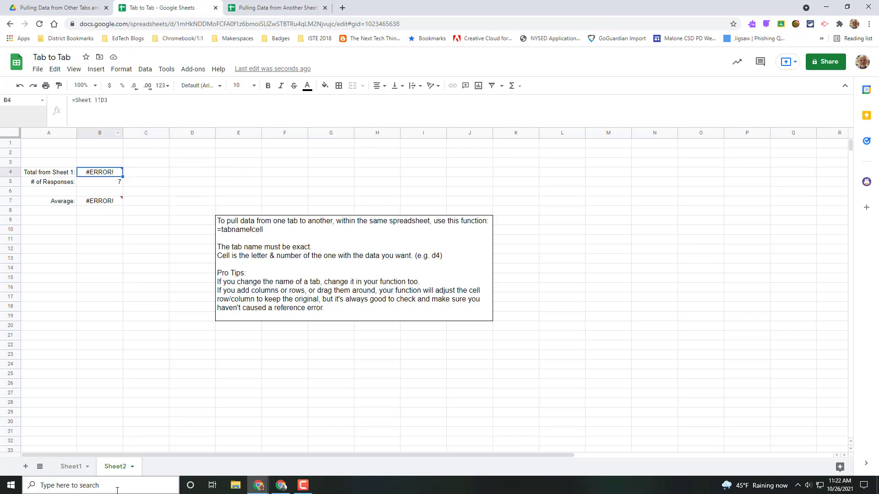
left_click(95, 101)
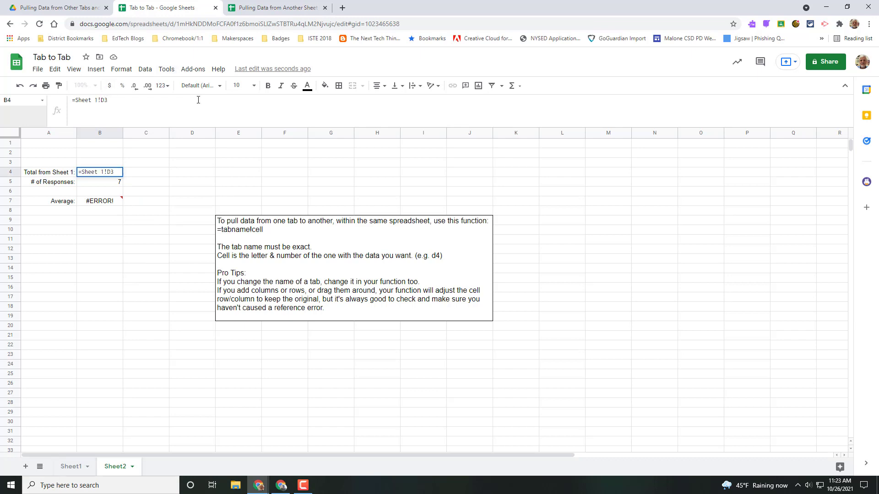
key("BackSpace")
key("Tab")
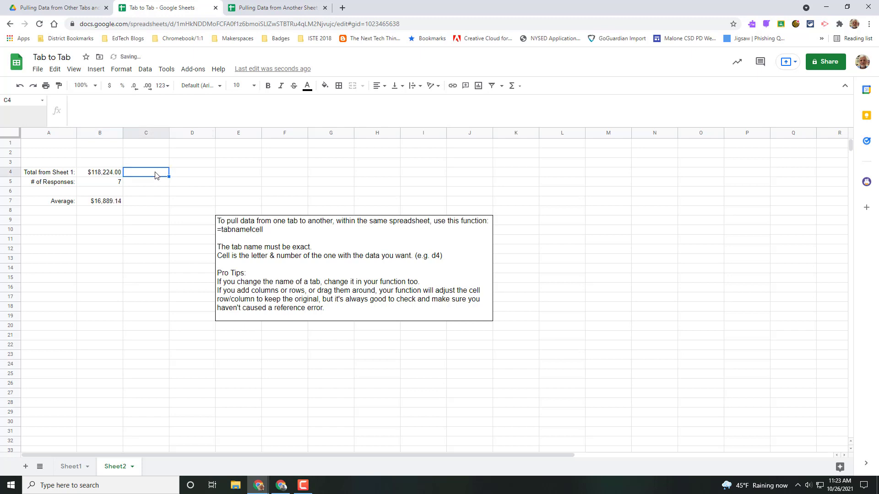
Trace the total reference in B4 of Sheet2 to its source cell D3 on Sheet1
left_click(111, 173)
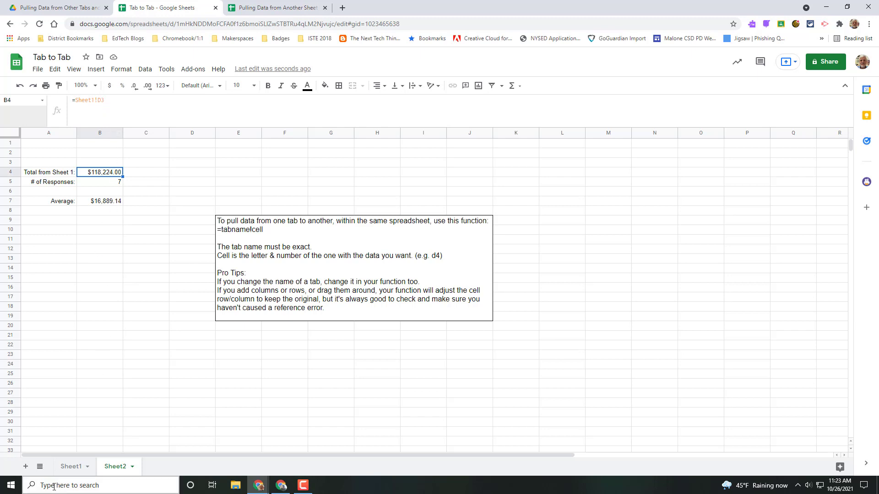
left_click(70, 470)
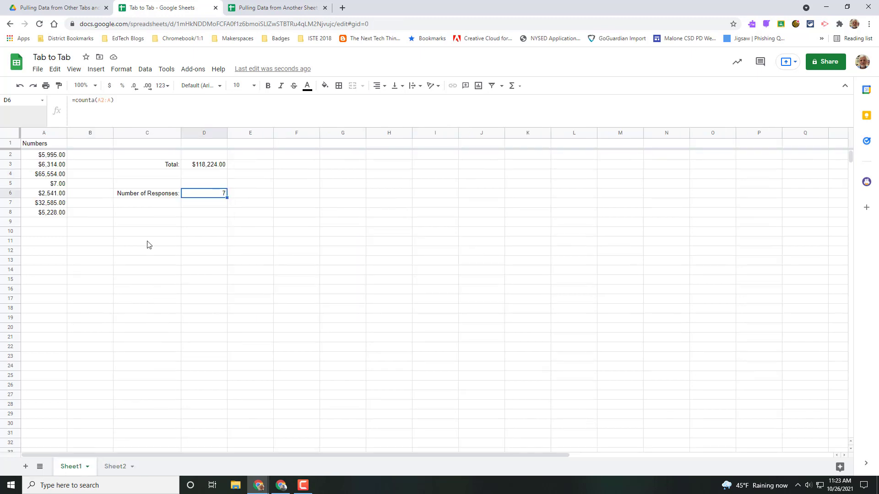
left_click(220, 168)
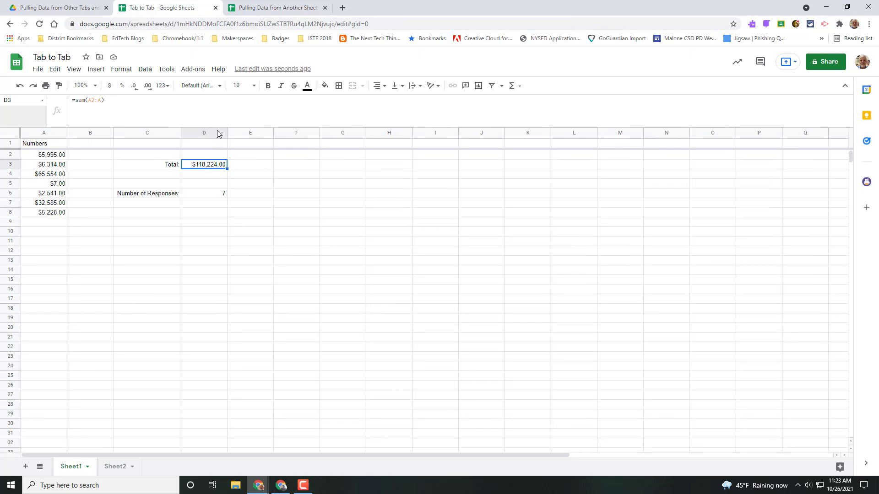
left_click(115, 466)
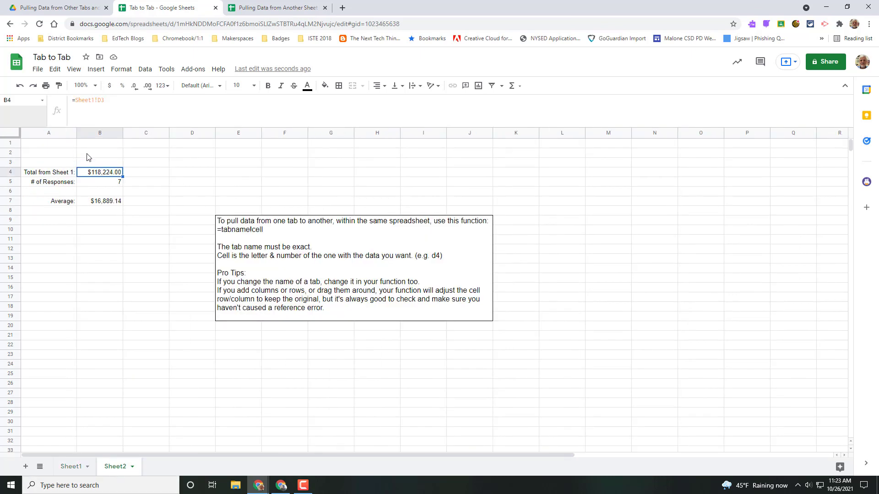
Trace the response-count reference in B5 of Sheet2 to D6 on Sheet1, and inspect the average formula in B7
left_click(109, 185)
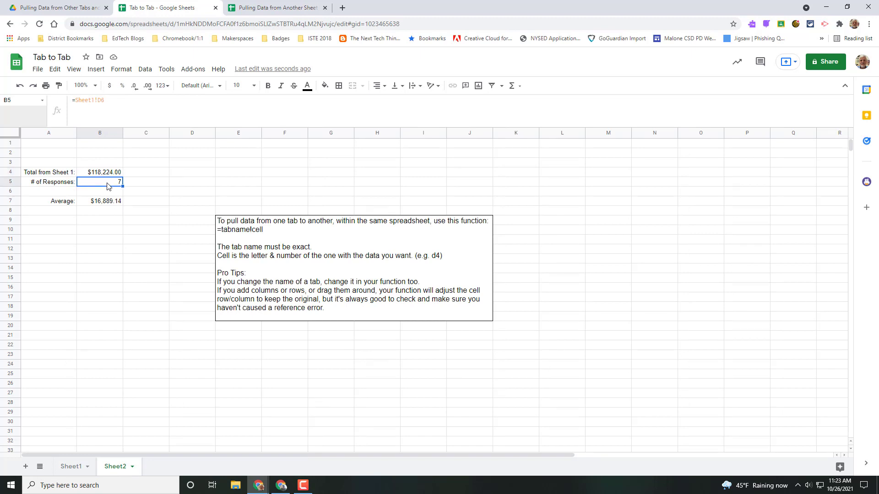
left_click(108, 175)
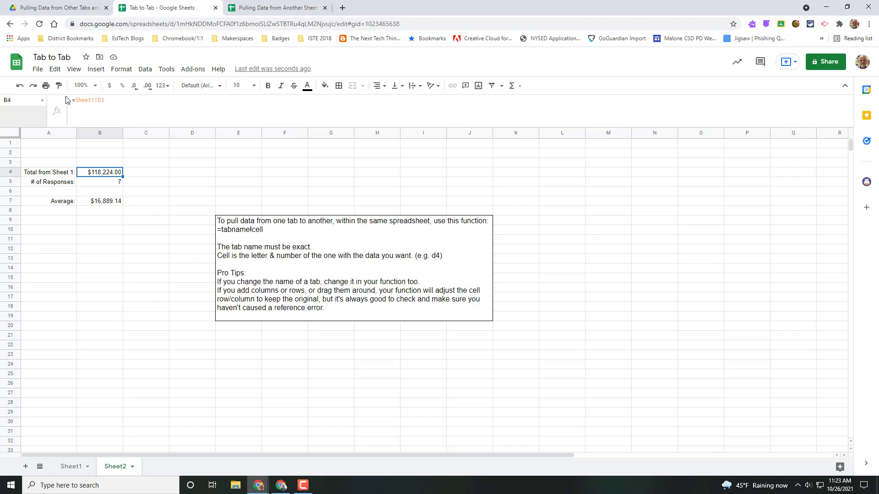
left_click(102, 186)
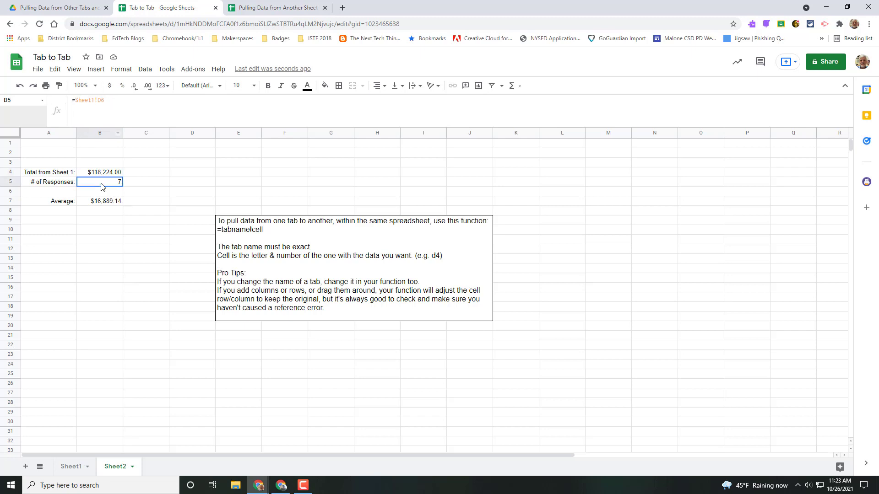
left_click(73, 100)
left_click(71, 466)
left_click(208, 194)
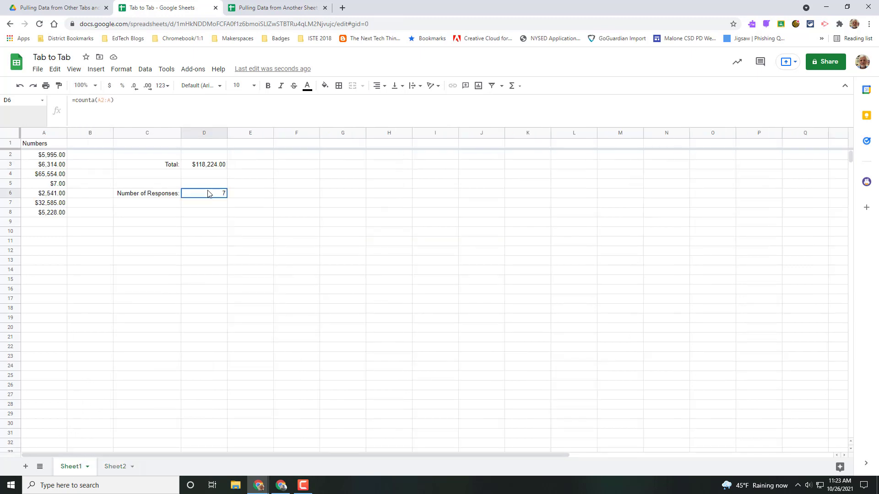
left_click(117, 467)
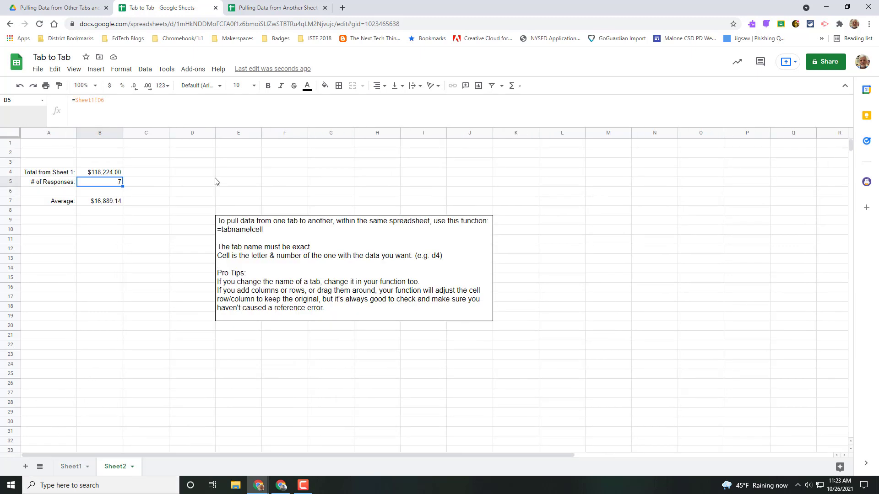
left_click(114, 202)
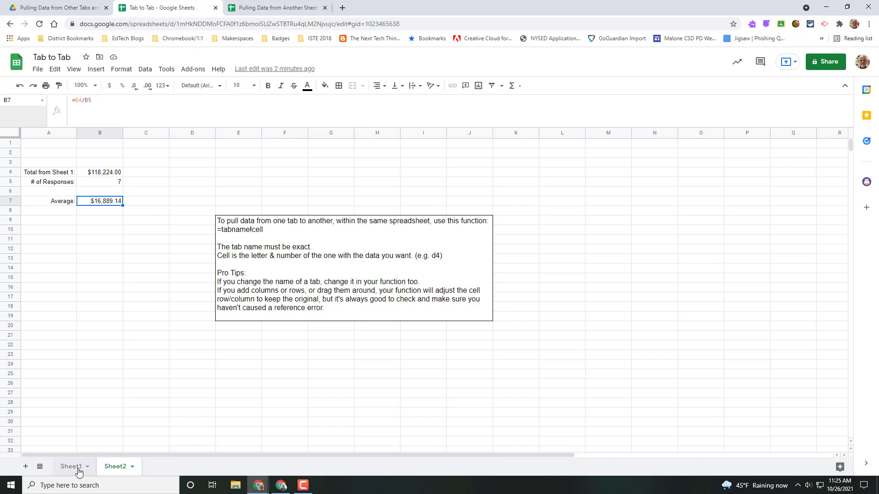
left_click(108, 211)
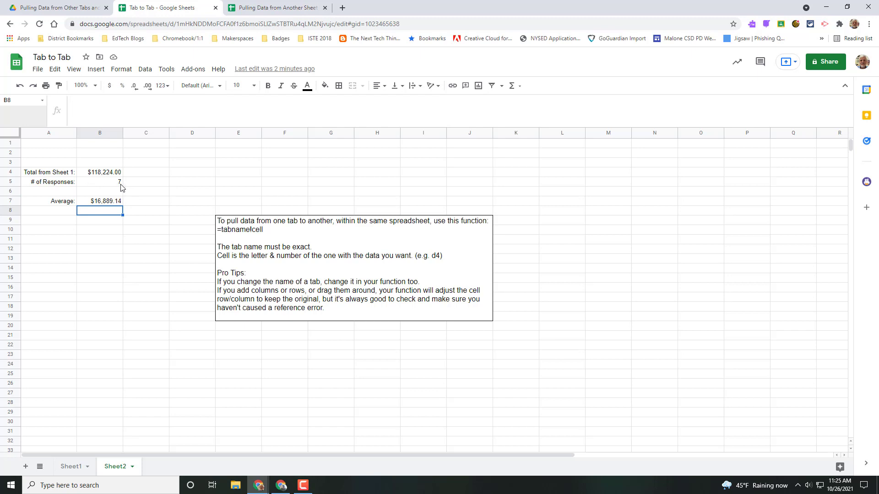
Add the value 865,465 in cell A9, below the last entry in the Numbers column on Sheet1
left_click(70, 469)
left_click(42, 223)
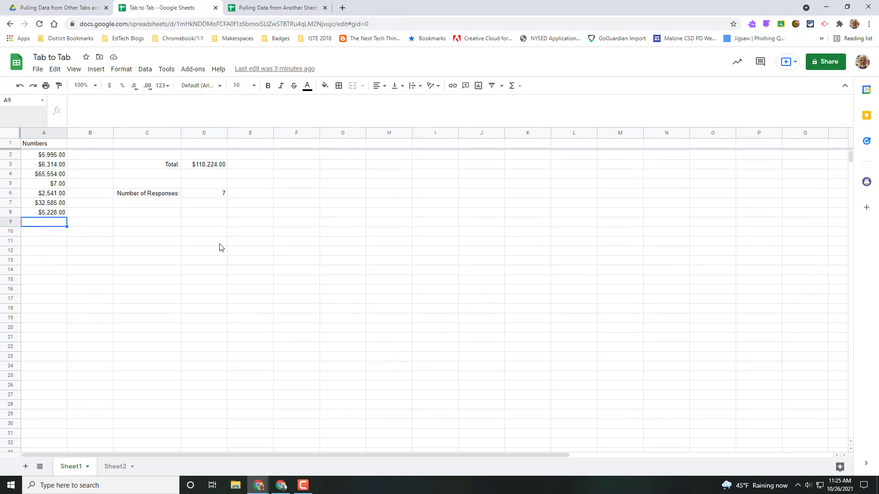
type("865,465")
key("Return")
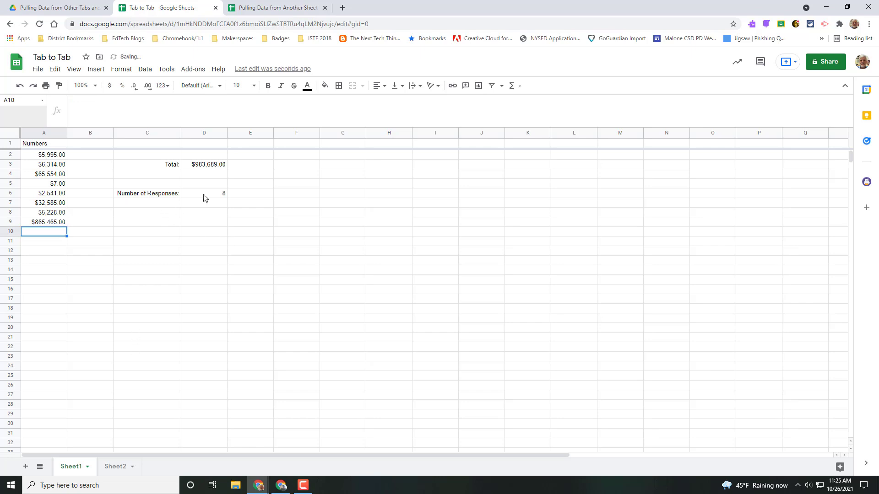
Check the total, number of responses and average on Sheet2 against the source data on Sheet1
left_click(112, 472)
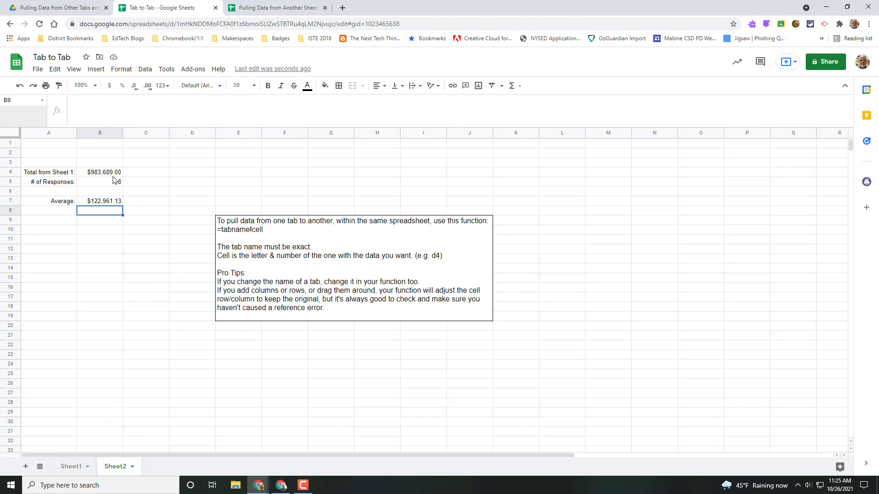
left_click(99, 174)
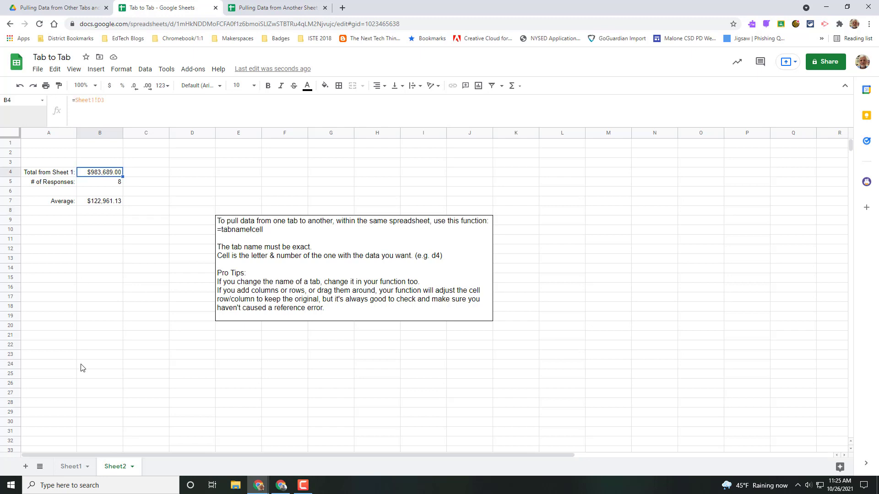
left_click(68, 467)
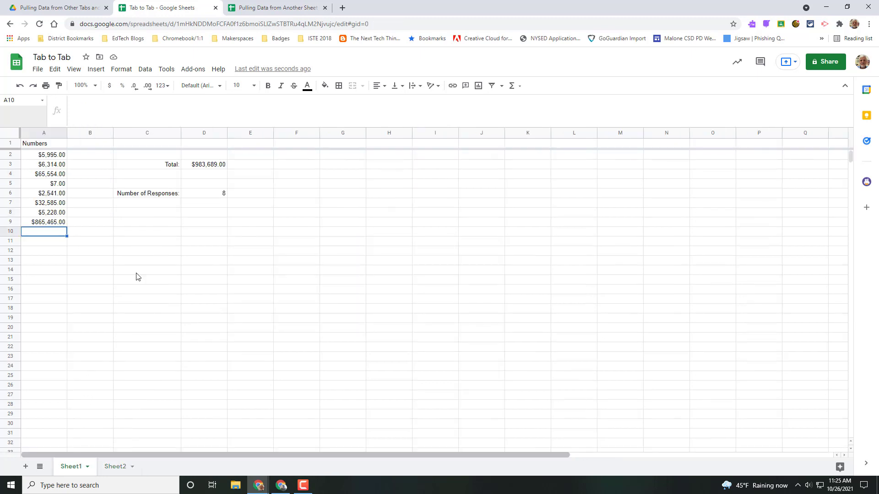
left_click(107, 472)
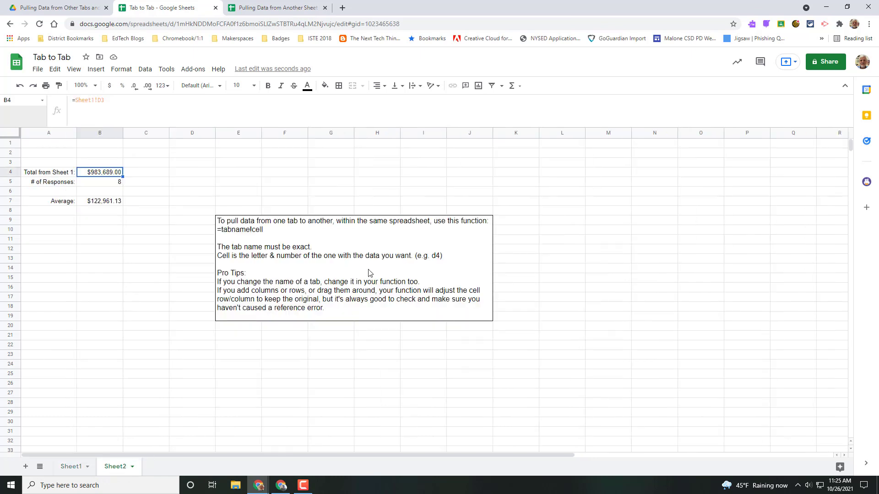
left_click(67, 468)
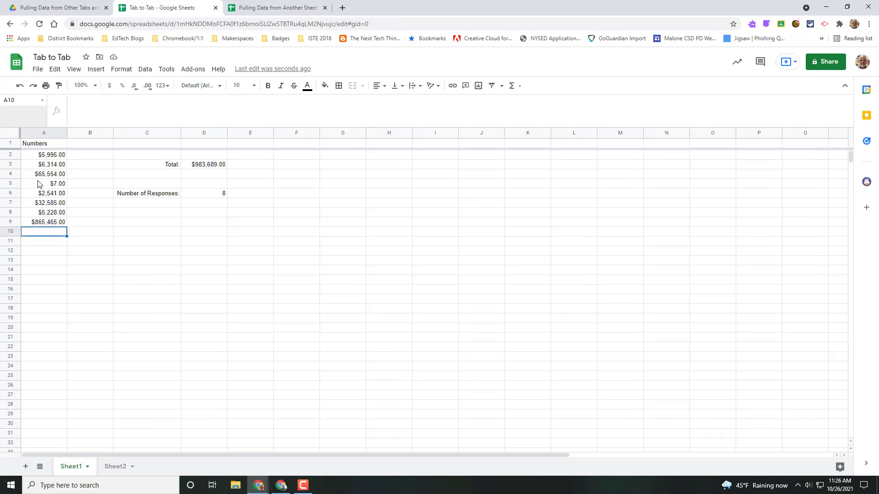
left_click(113, 469)
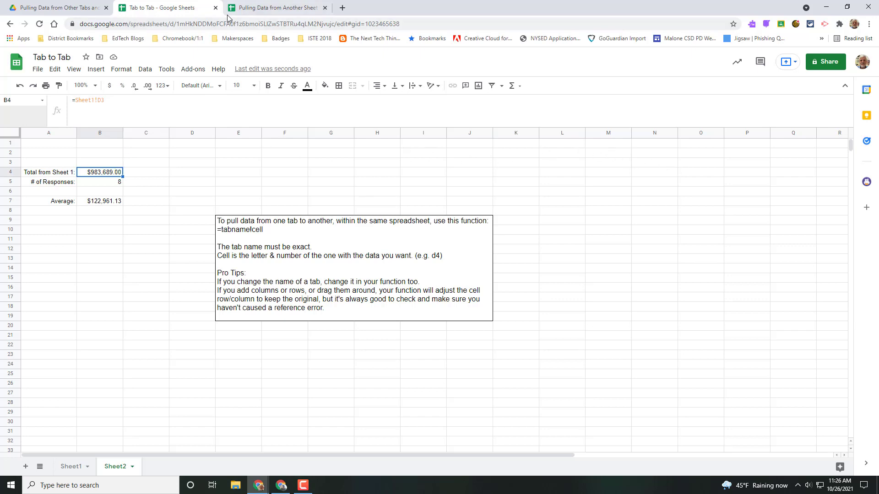
Switch to the Pulling Data from Another Sheet spreadsheet and begin the formula =importrange(" in cell B4
left_click(271, 8)
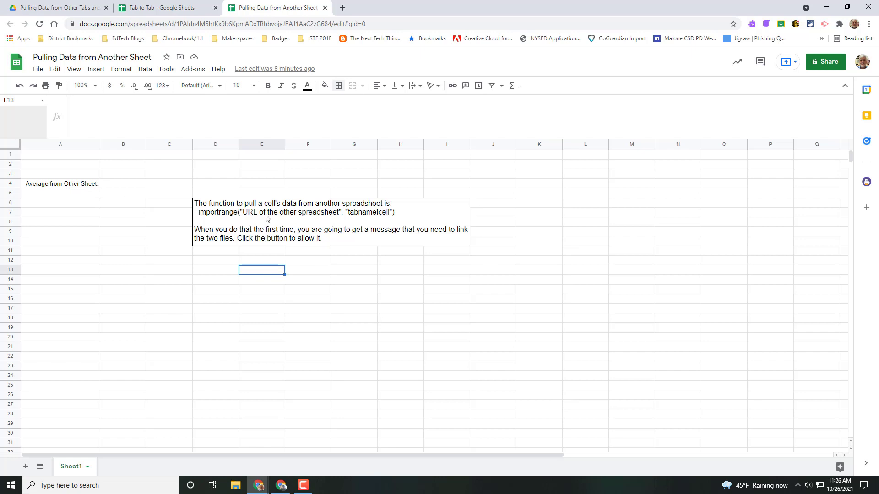
left_click(132, 185)
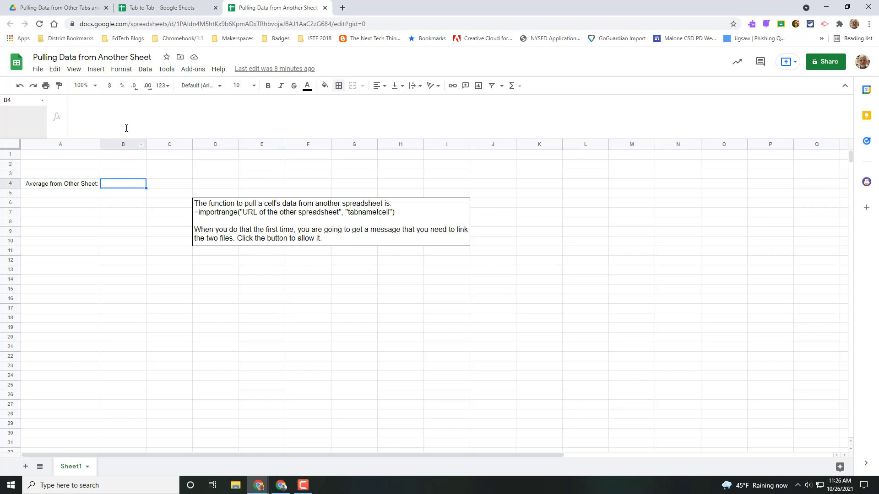
left_click(112, 105)
type("=i")
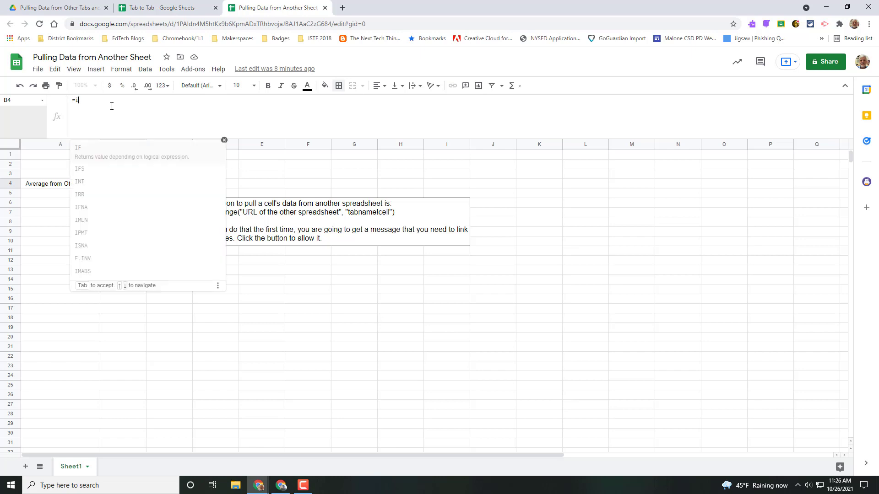
type("mportrang")
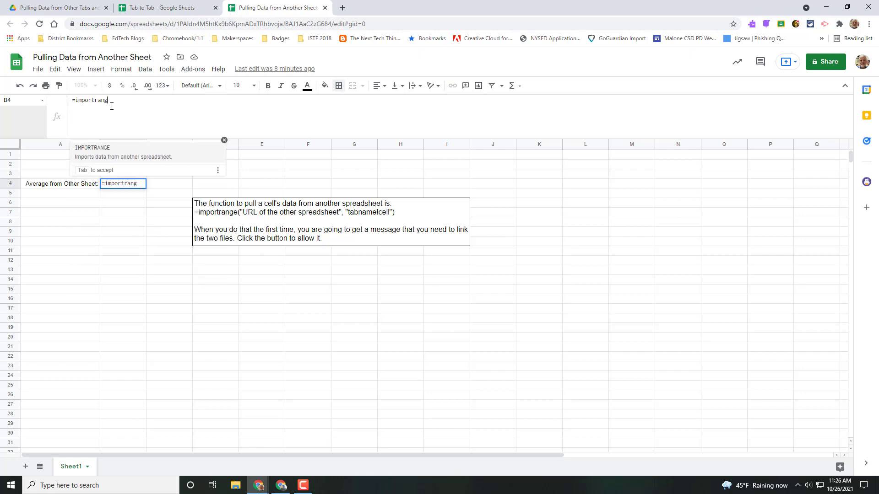
type("e(")
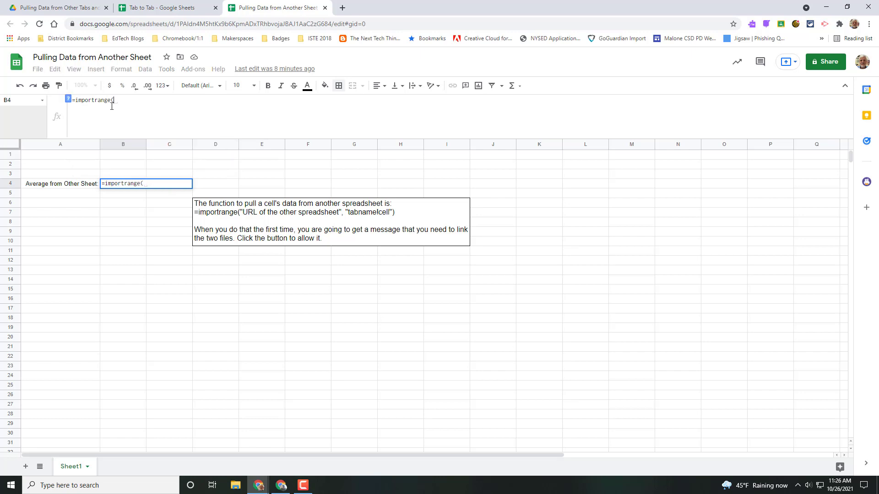
type("\"")
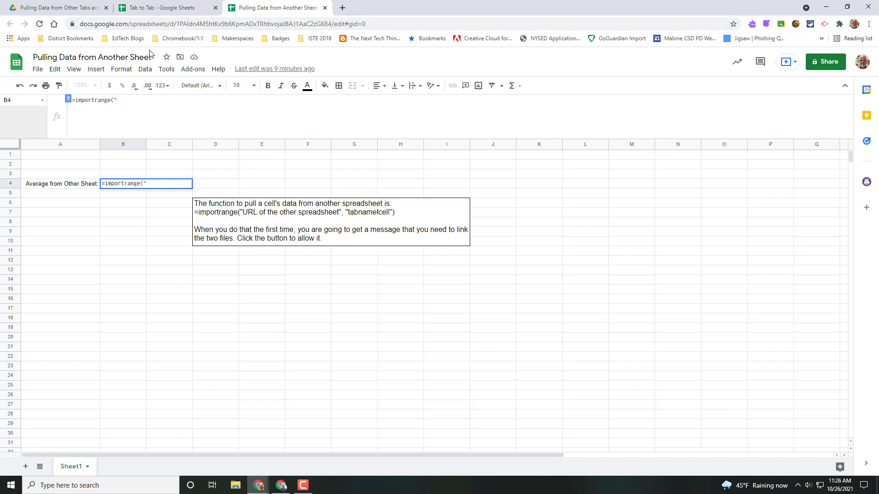
Copy the sharing link of the Tab to Tab spreadsheet and close its sharing settings
left_click(164, 10)
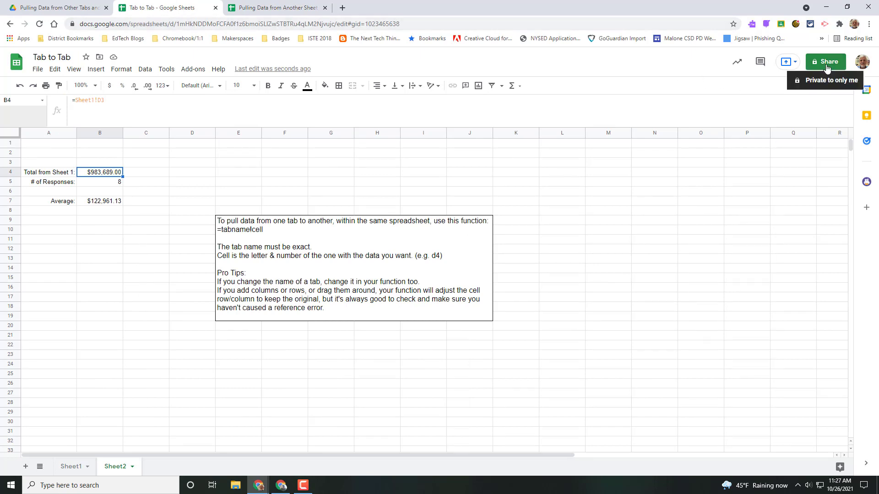
left_click(827, 67)
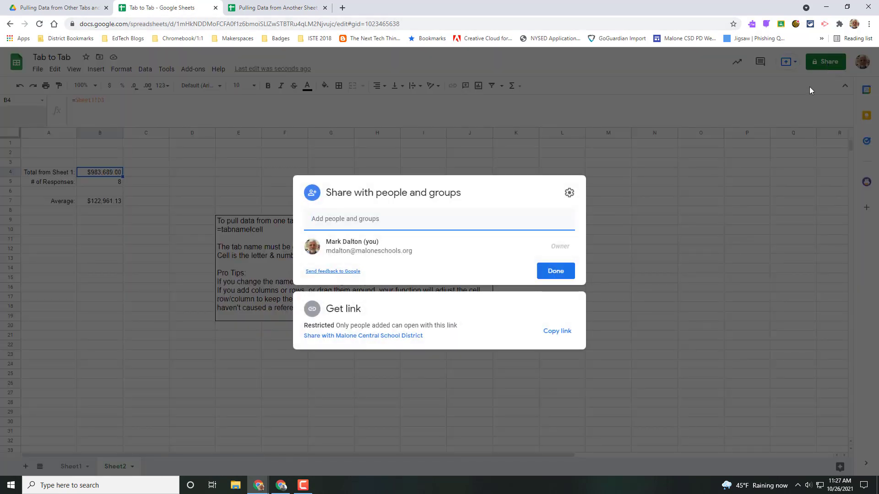
left_click(556, 333)
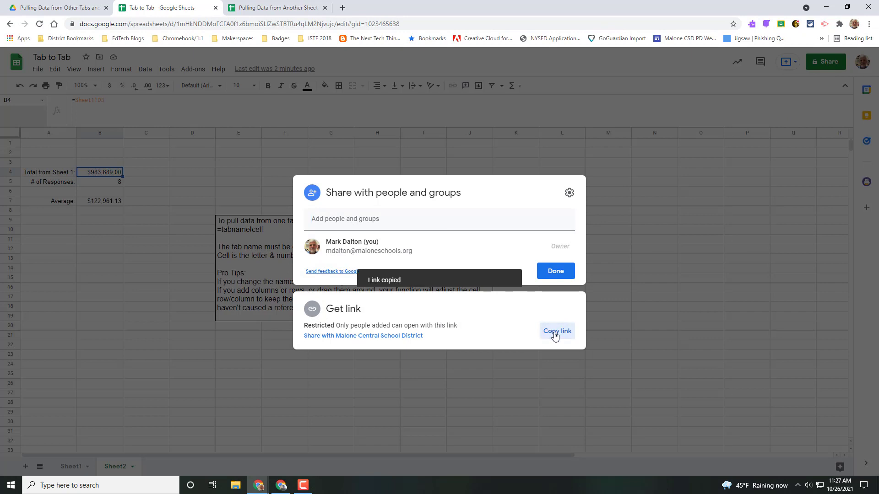
left_click(274, 9)
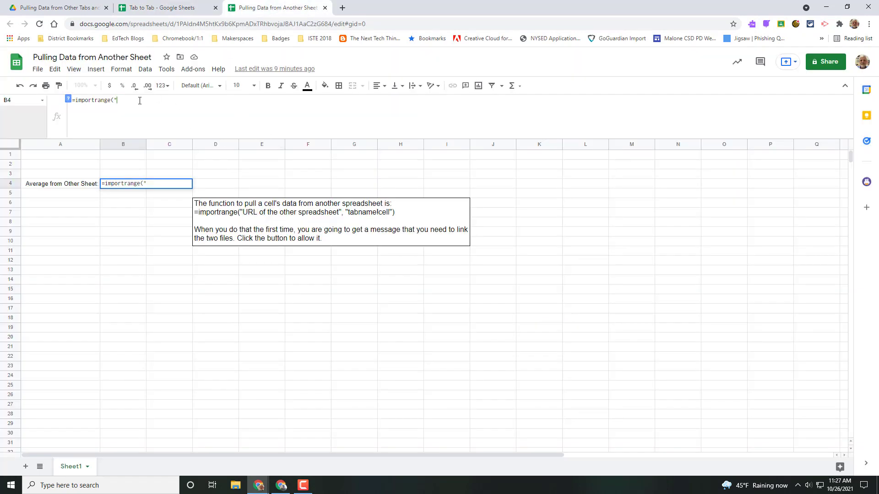
left_click(160, 9)
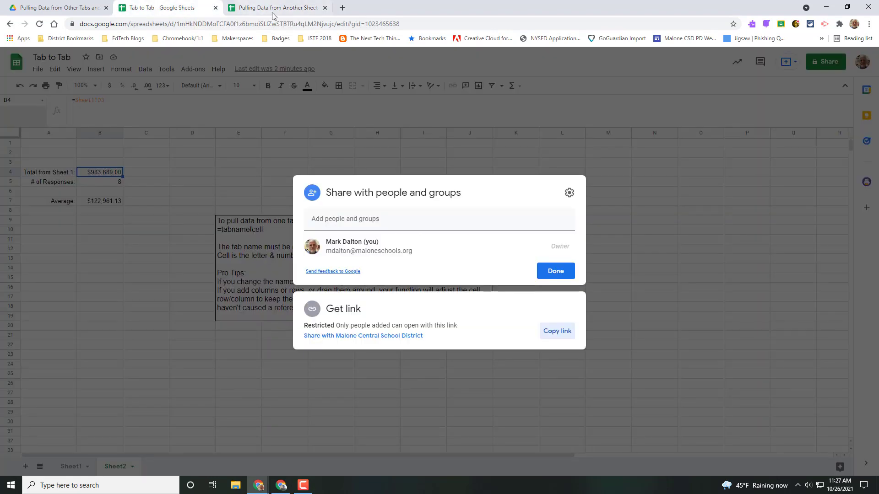
left_click(571, 281)
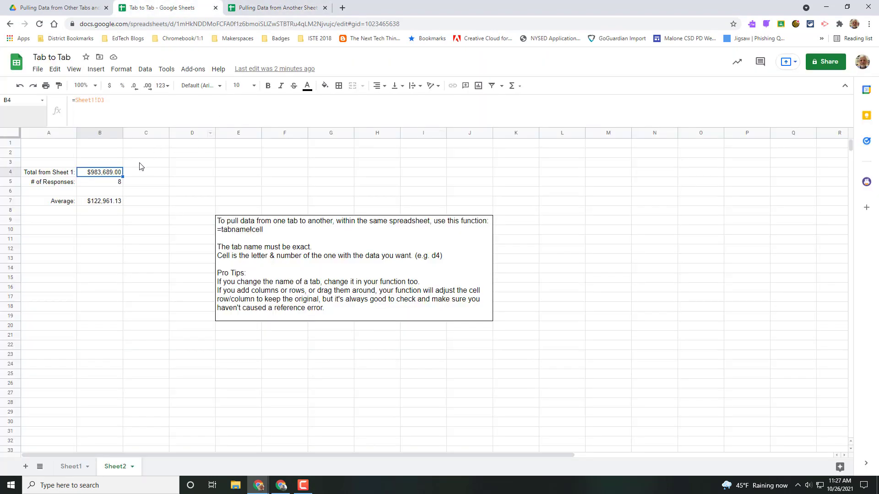
Copy the link to the average cell B7 on Sheet2 of the Tab to Tab spreadsheet
left_click(112, 202)
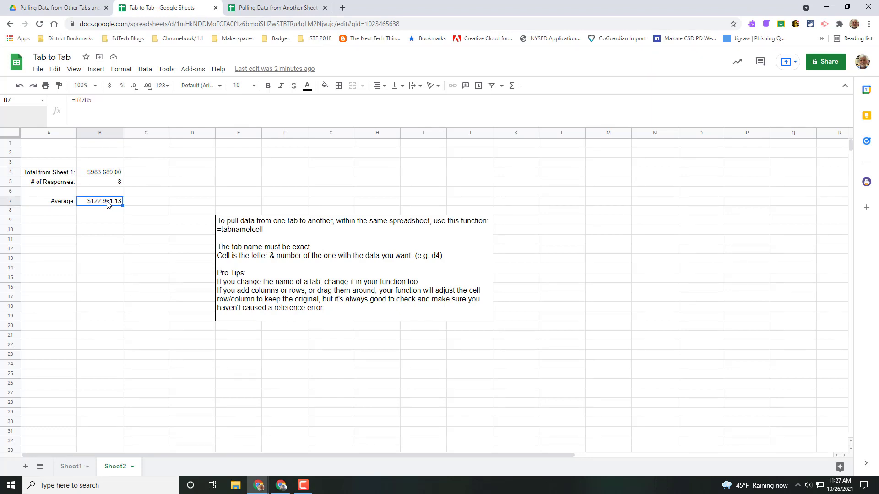
right_click(108, 204)
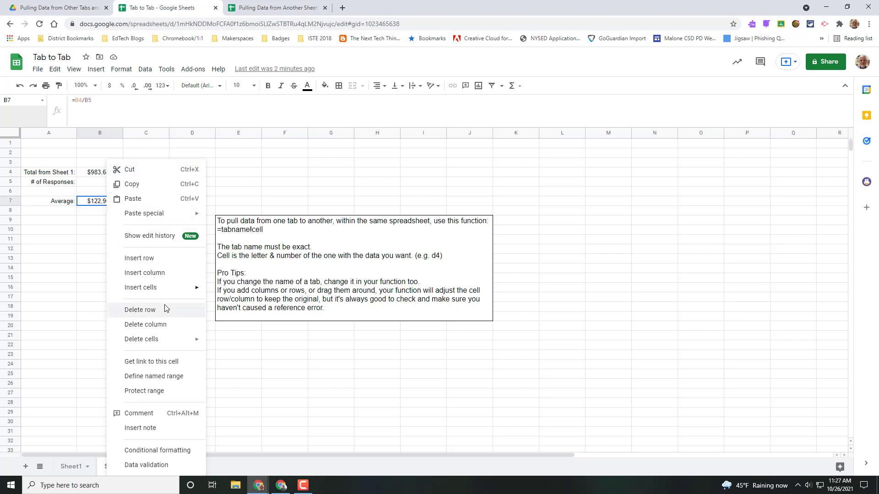
left_click(148, 362)
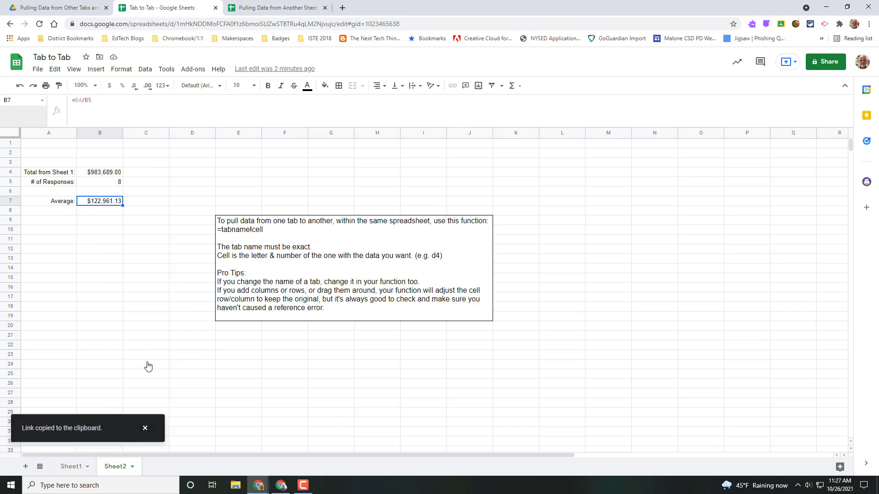
Paste the copied cell link as the URL in the B4 importrange formula, close its quotation, and open the quoted second argument after a comma
left_click(275, 10)
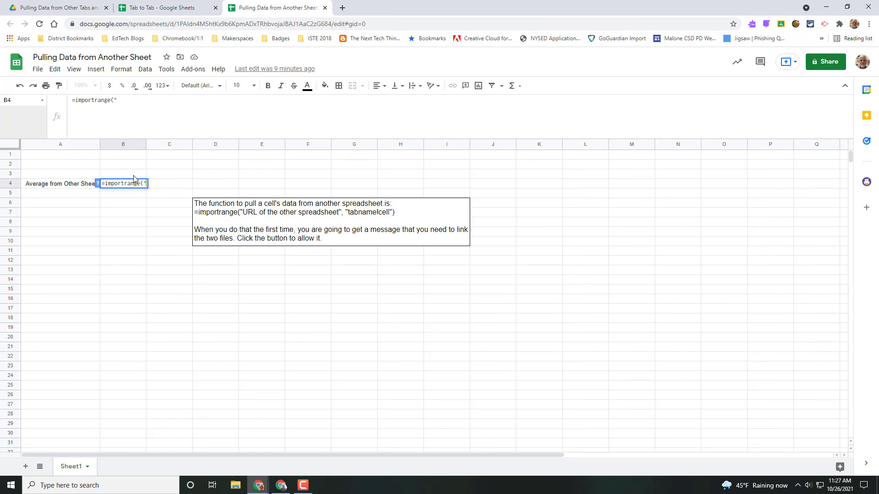
left_click(136, 100)
key("ctrl+v")
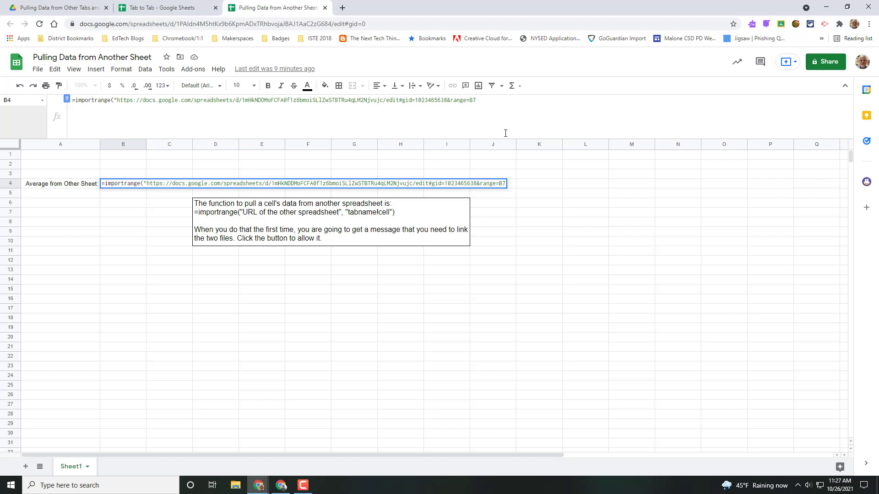
type("\", ")
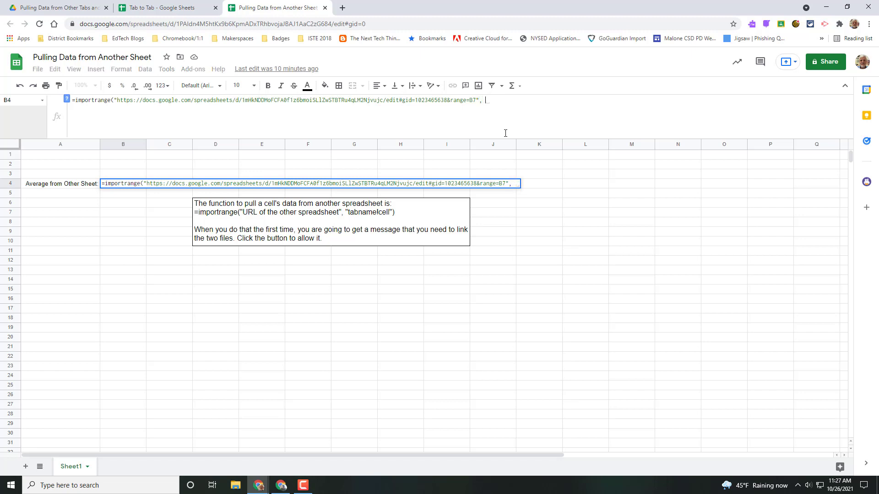
type(" \"")
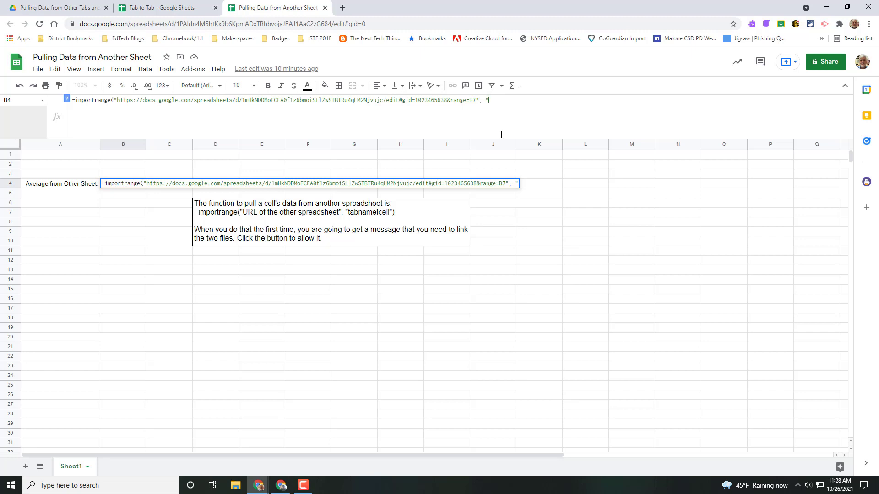
Check the source tab's name in the Tab to Tab spreadsheet and add Sheet2! to the formula's second argument
left_click(504, 107)
left_click(169, 10)
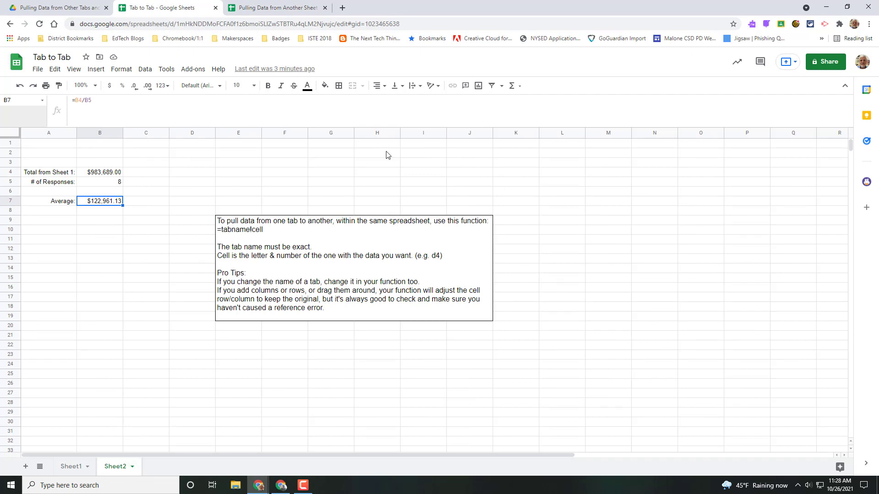
left_click(302, 8)
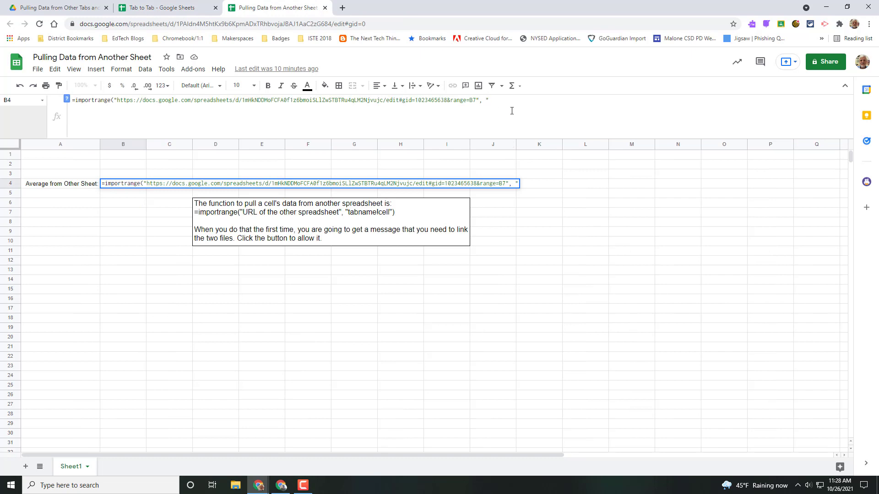
type("Sheet2!")
Complete the formula's range reference with source cell b7, enter the formula, and allow access between the two spreadsheets
left_click(179, 10)
left_click(274, 8)
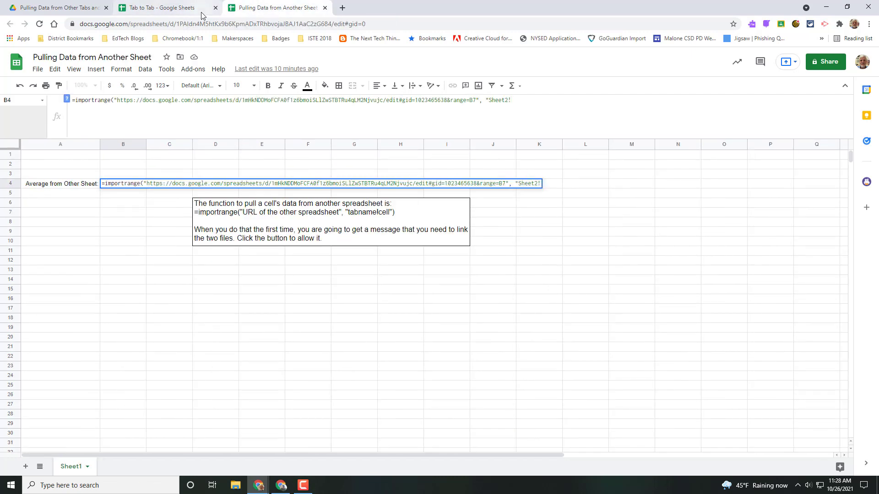
left_click(201, 13)
left_click(265, 9)
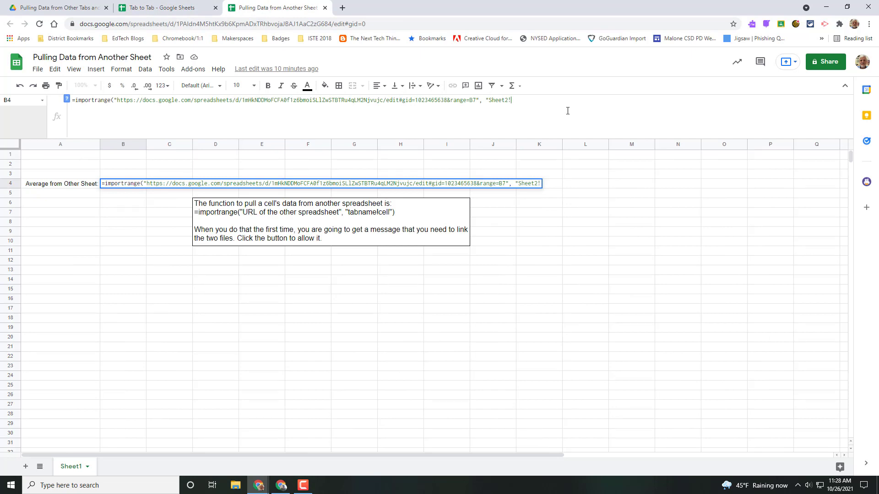
type("b7\")")
key("Return")
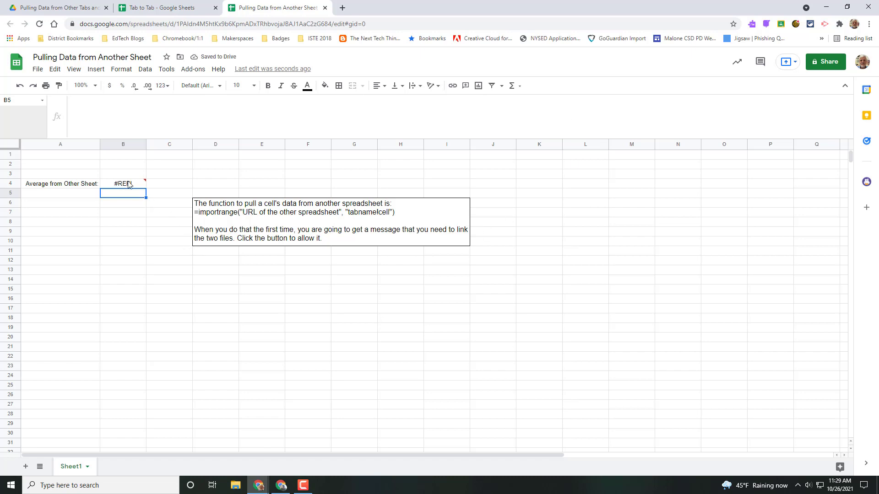
mouse_move(128, 183)
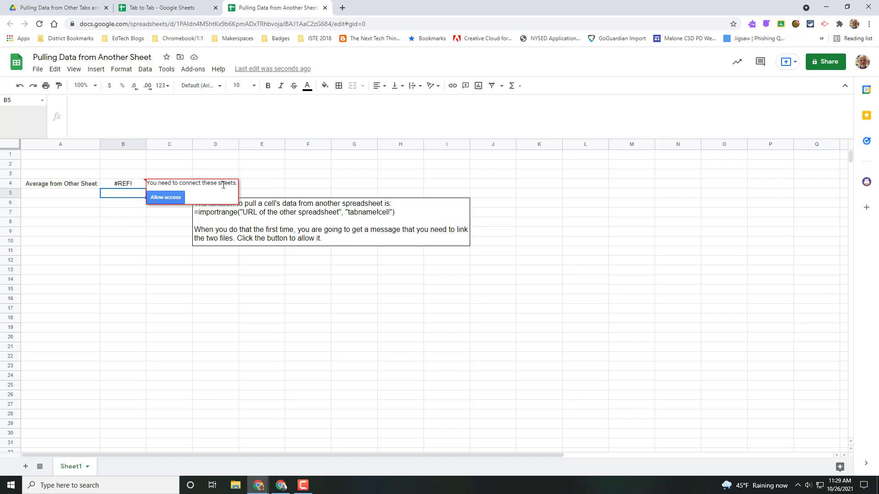
left_click(169, 198)
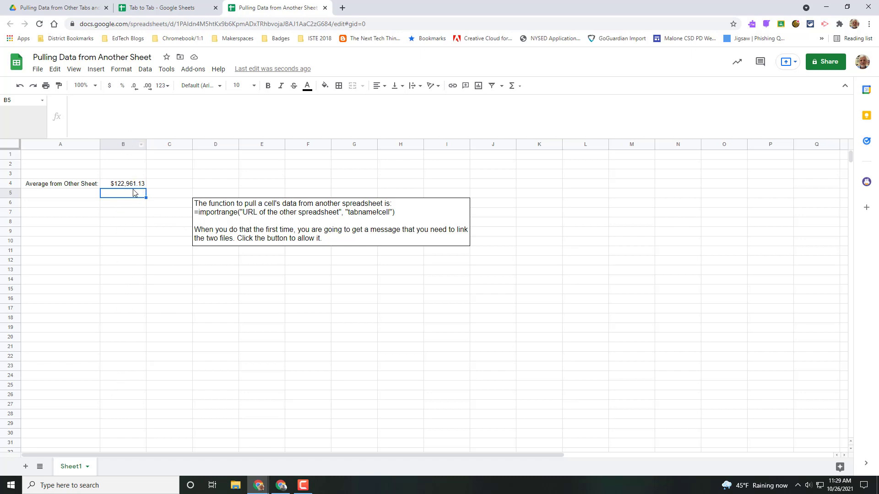
Compare the imported average in B4 with the original average in B7 of the Tab to Tab spreadsheet
left_click(165, 8)
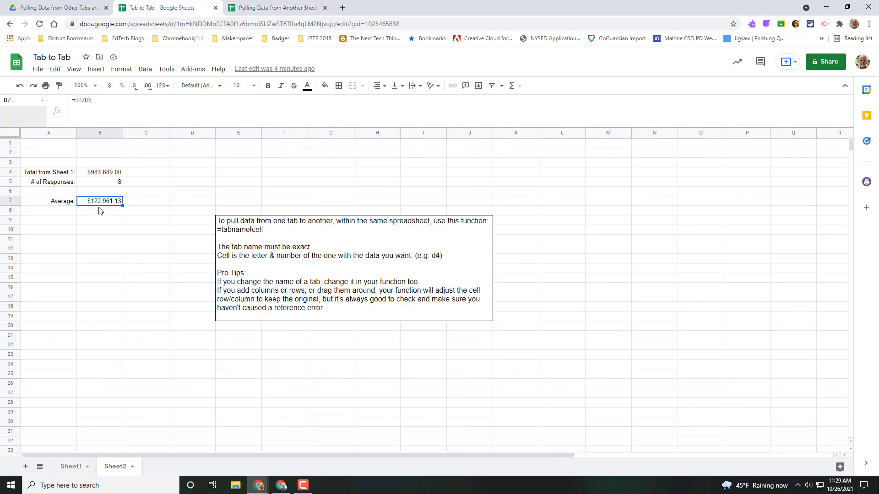
left_click(279, 14)
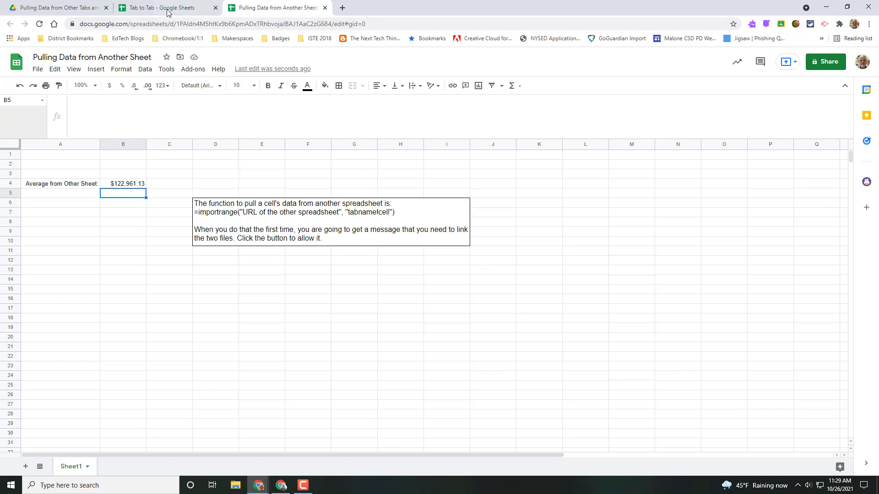
left_click(194, 9)
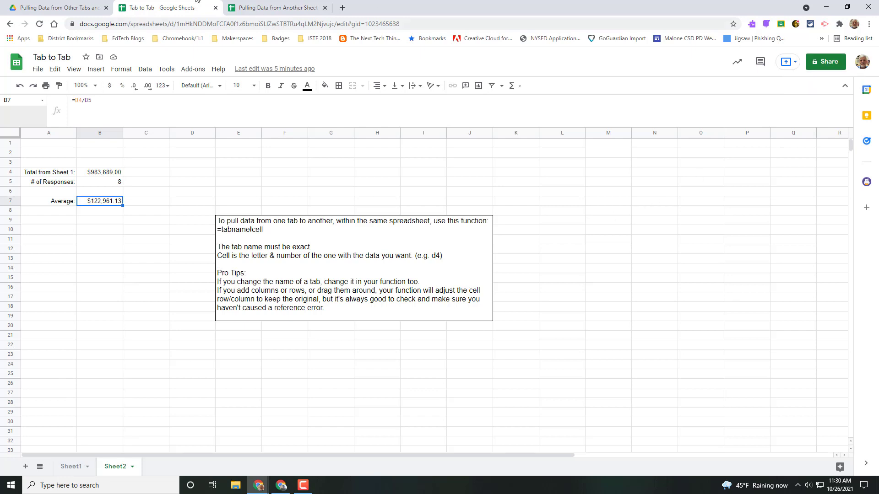
left_click(323, 10)
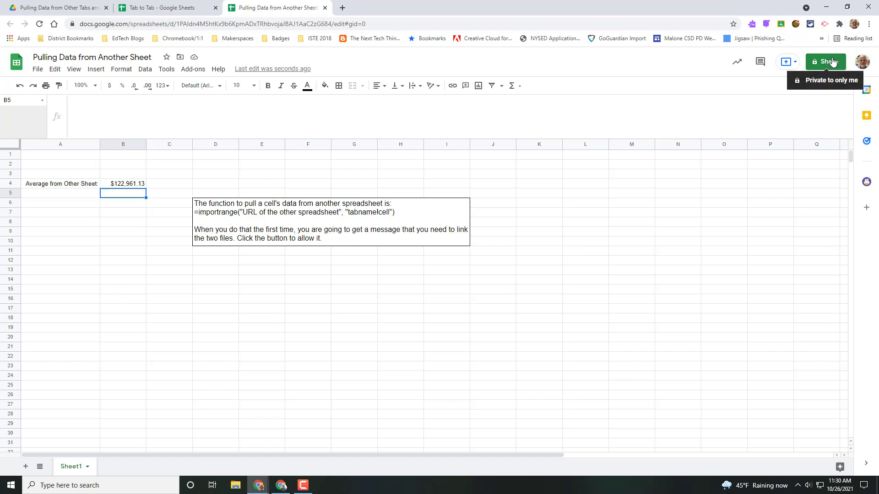
left_click(167, 7)
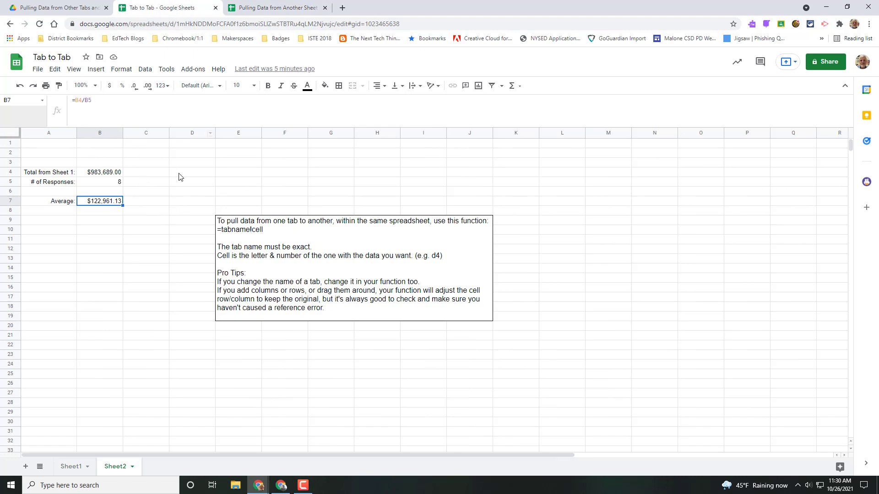
left_click(284, 8)
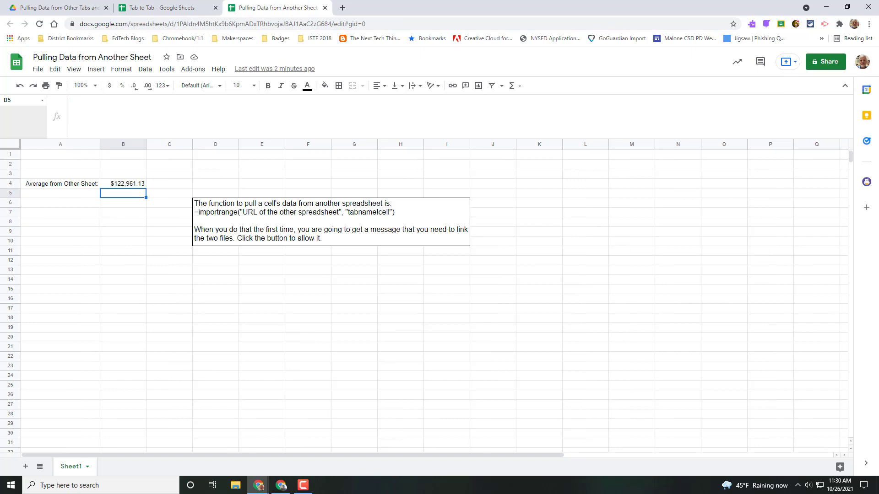